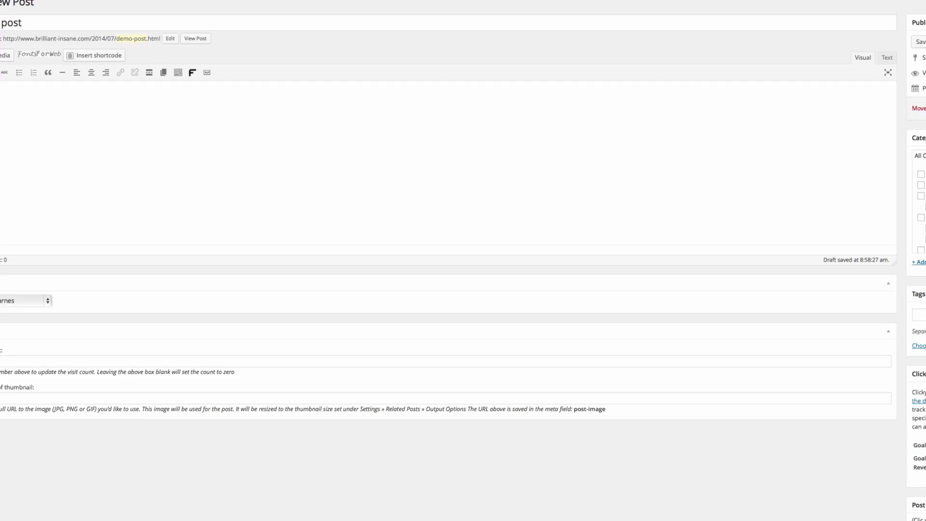
# Open the media library for the post and select the surgeon with wrench image.
pyautogui.click(4, 55)
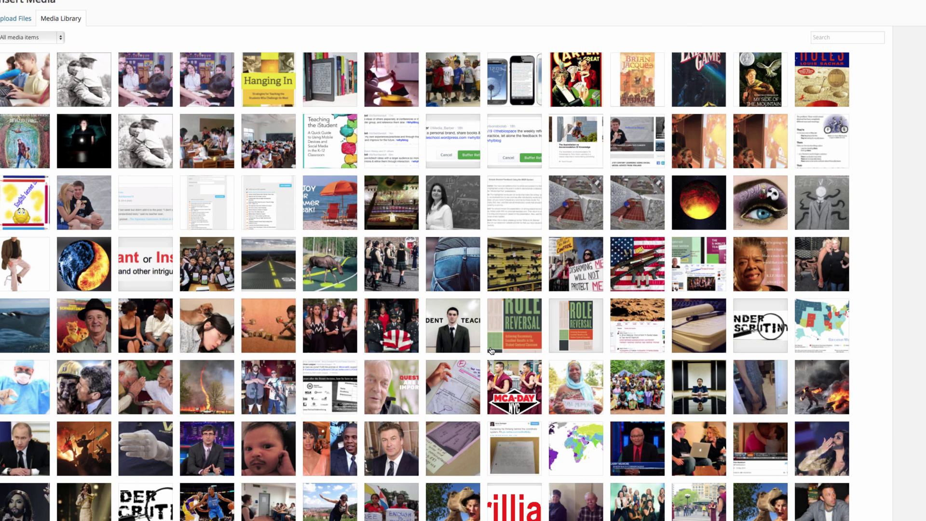
pyautogui.scroll(-4, 183, 224)
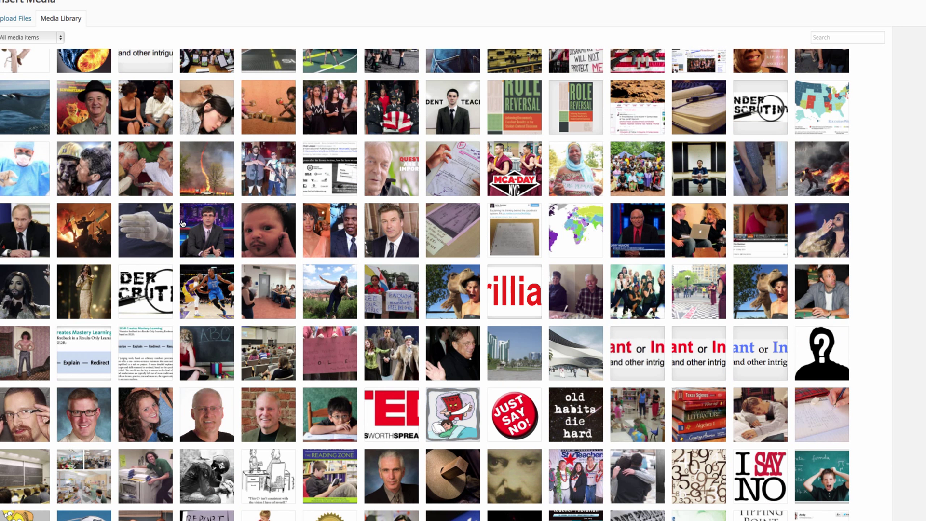
pyautogui.click(35, 171)
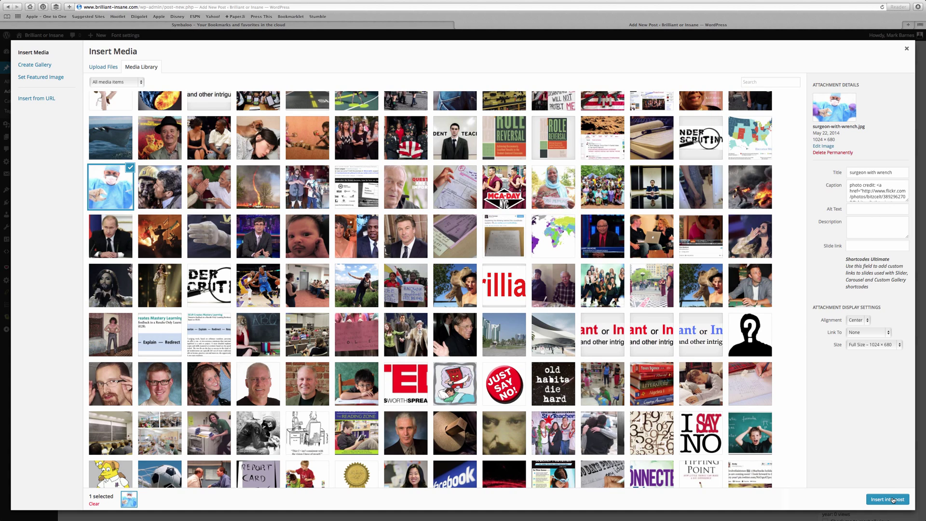
# Upload the Holes book cover image from the computer to the media library.
pyautogui.click(102, 68)
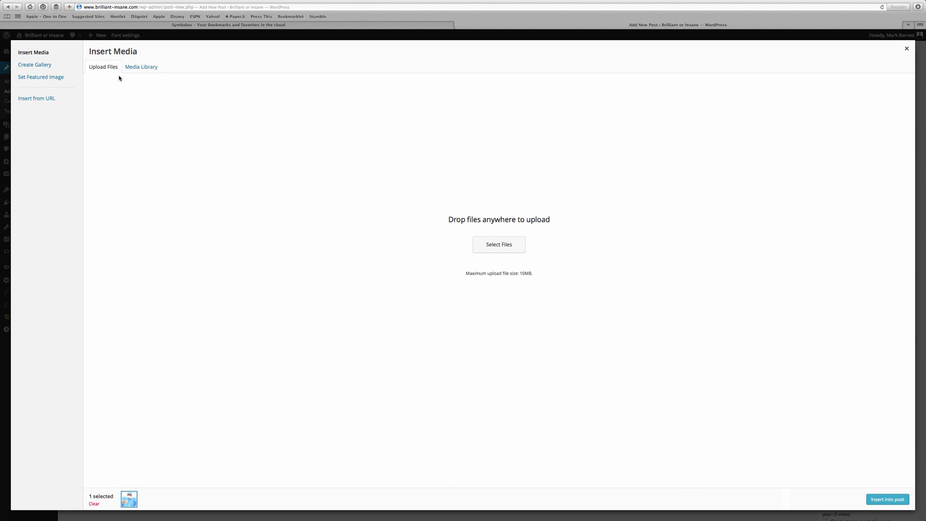
pyautogui.click(483, 246)
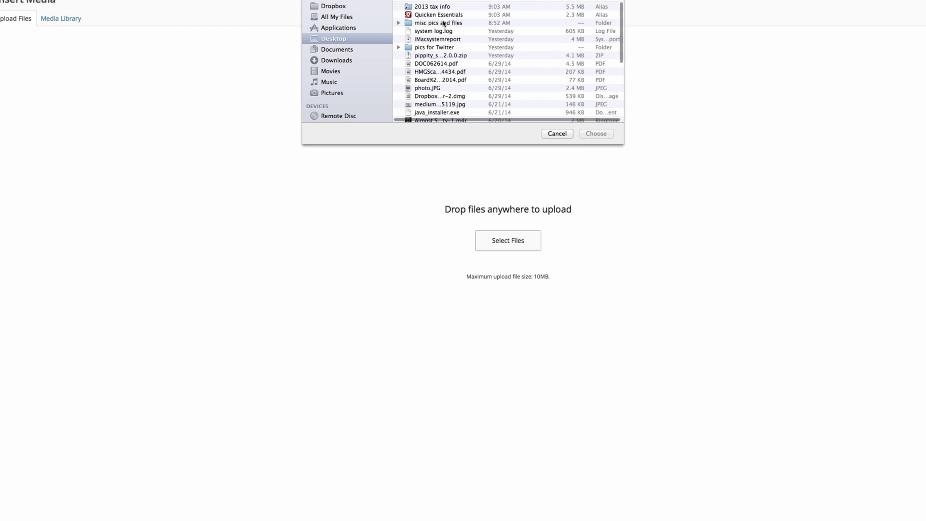
pyautogui.doubleClick(434, 47)
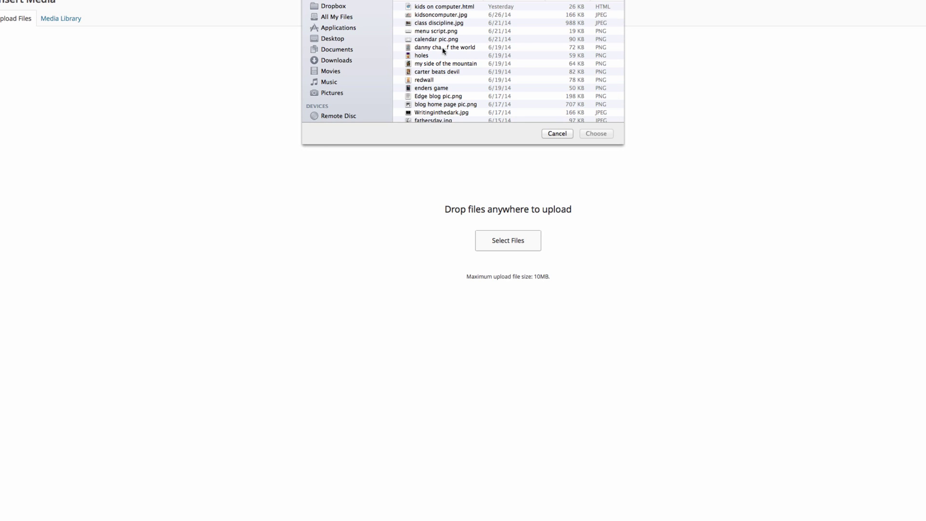
pyautogui.doubleClick(443, 48)
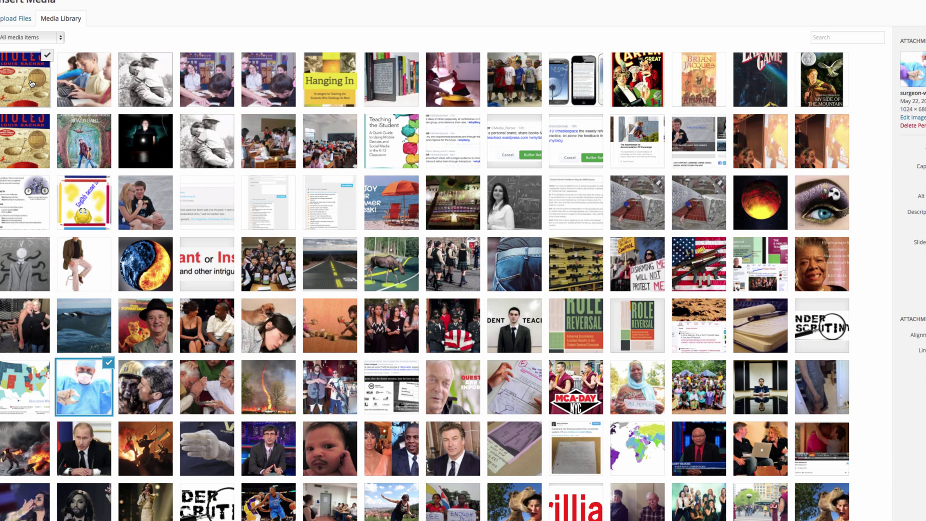
# Insert the selected surgeon image and Holes book cover into the post.
pyautogui.click(31, 84)
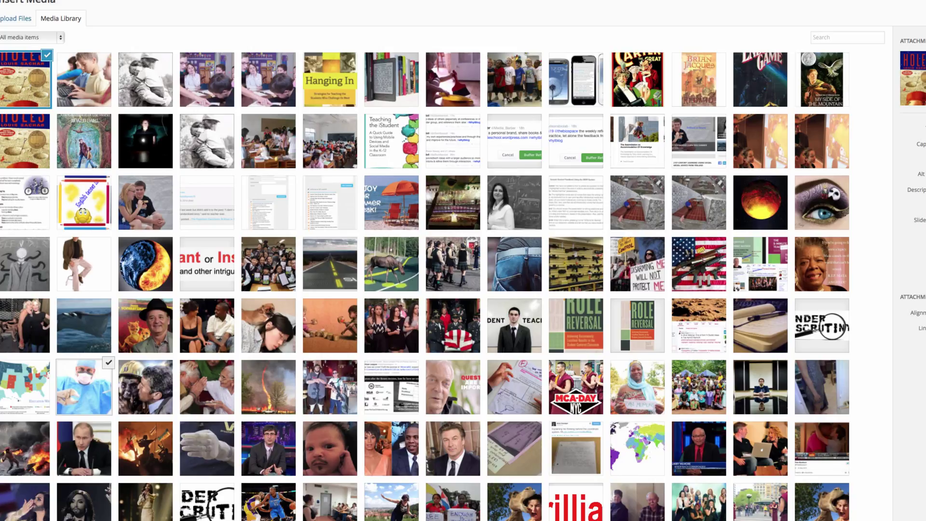
pyautogui.press('Escape')
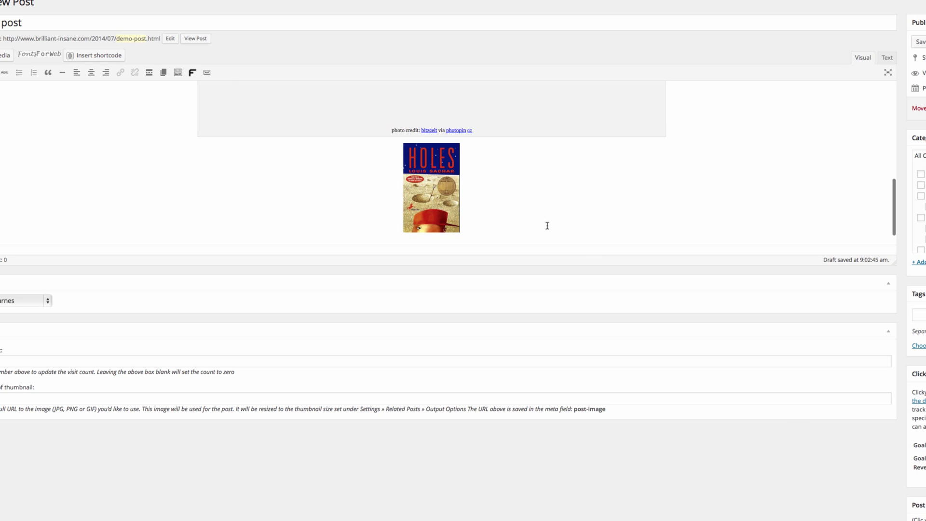
pyautogui.scroll(3, 515, 170)
pyautogui.scroll(5, 515, 169)
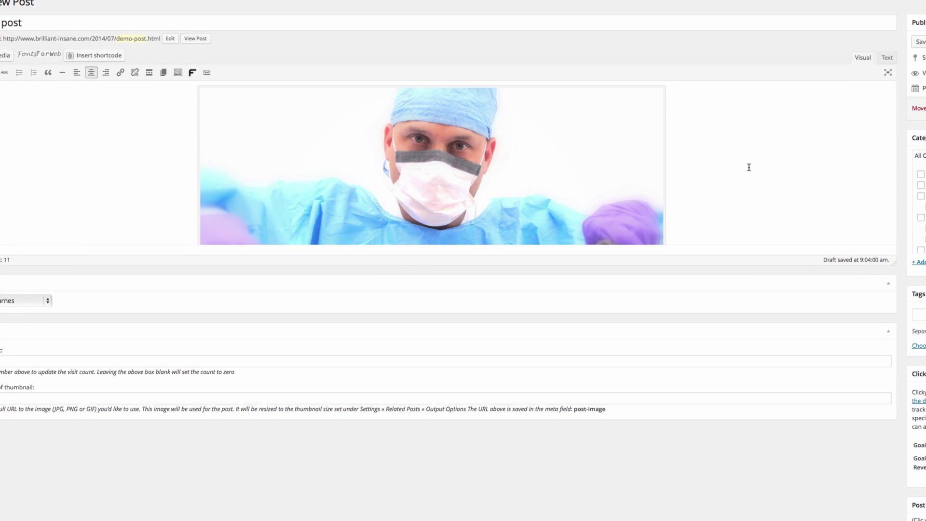
# Set the alignment of the Holes book cover in the post to Right.
pyautogui.scroll(-5, 748, 167)
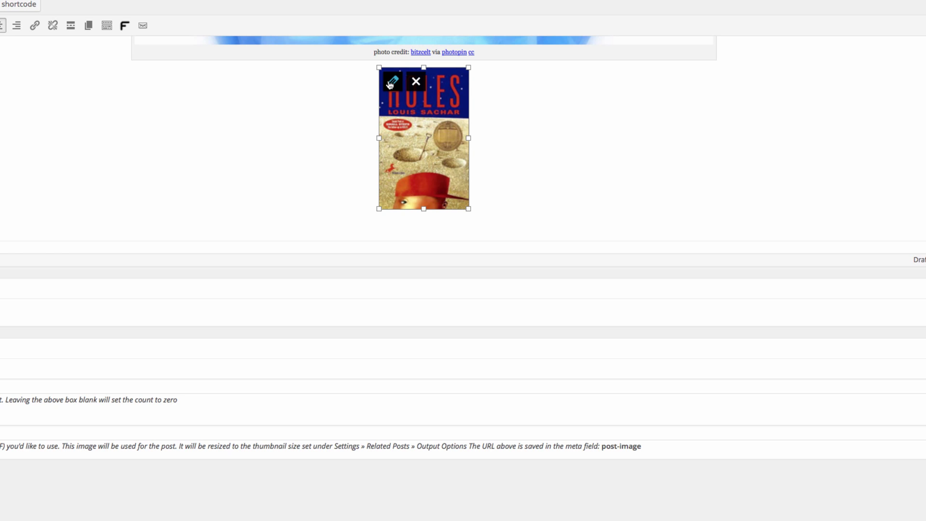
pyautogui.click(390, 84)
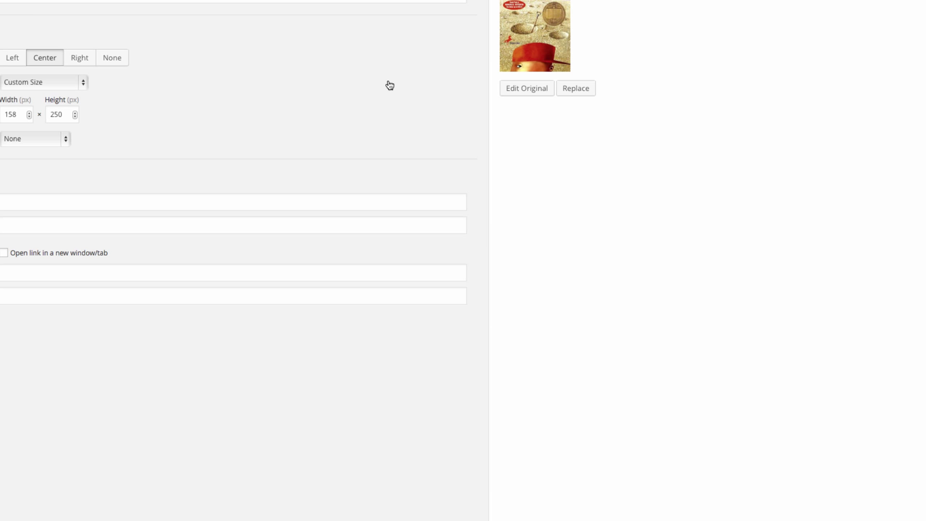
pyautogui.click(81, 61)
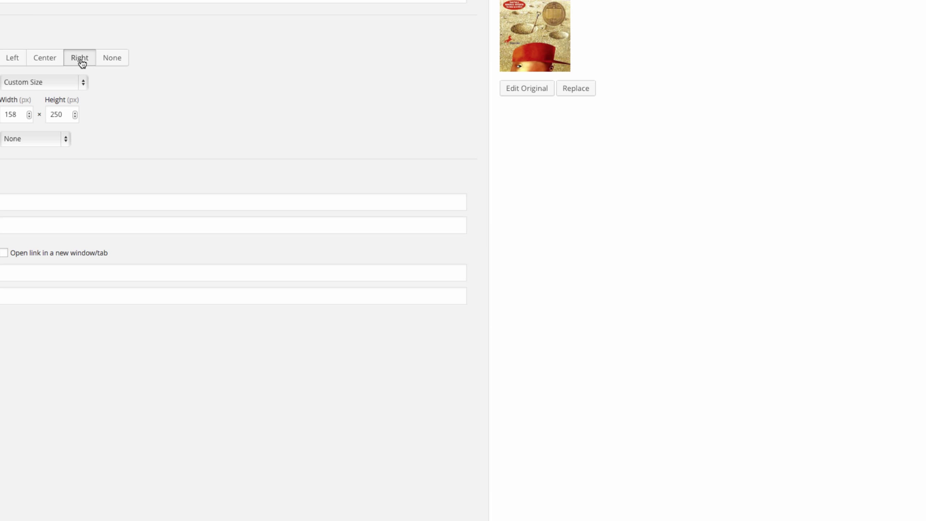
pyautogui.click(856, 499)
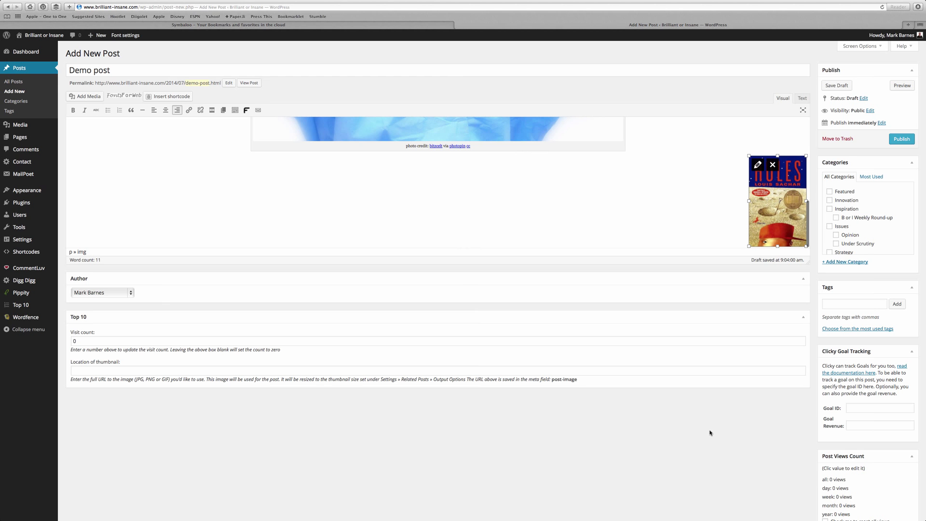
pyautogui.click(693, 199)
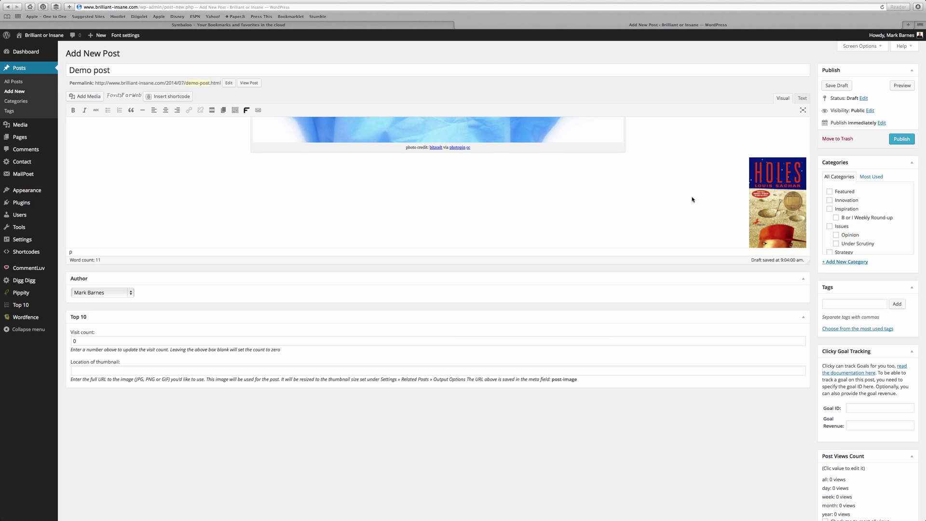
# Examine the placement of both images in the post and the list of available post categories.
pyautogui.scroll(-3, 692, 198)
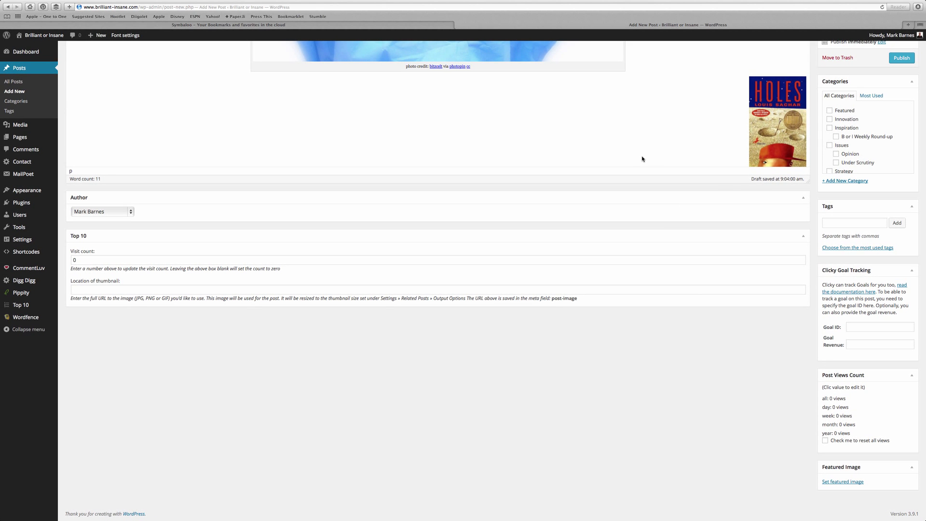
pyautogui.scroll(3, 642, 159)
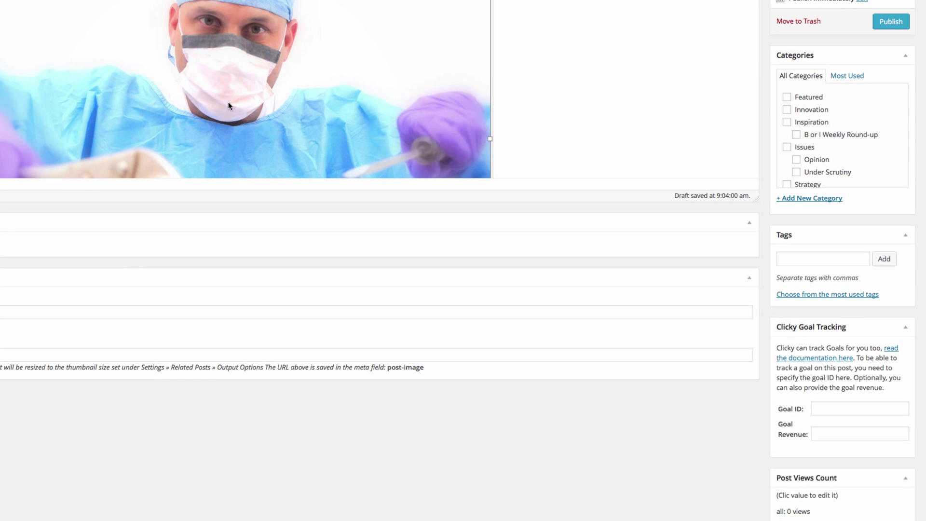
pyautogui.scroll(-5, 734, 95)
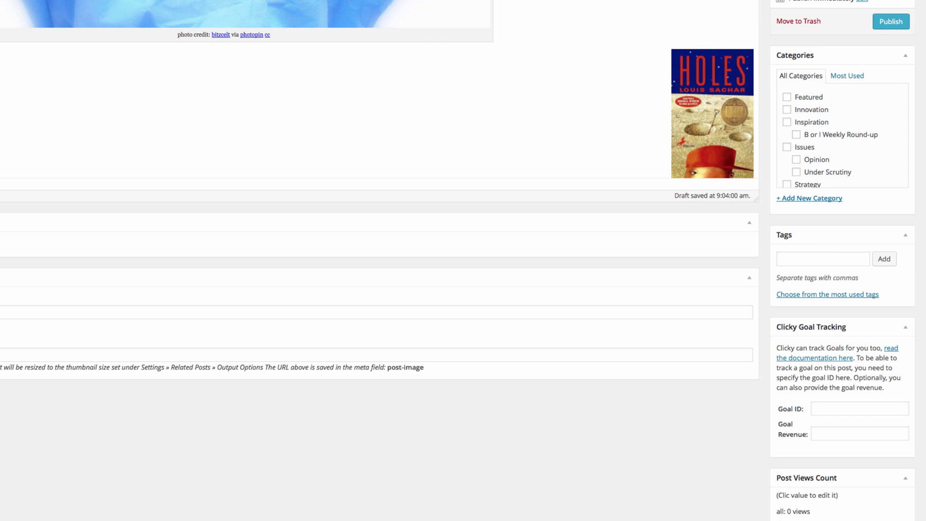
pyautogui.scroll(-3, 463, 261)
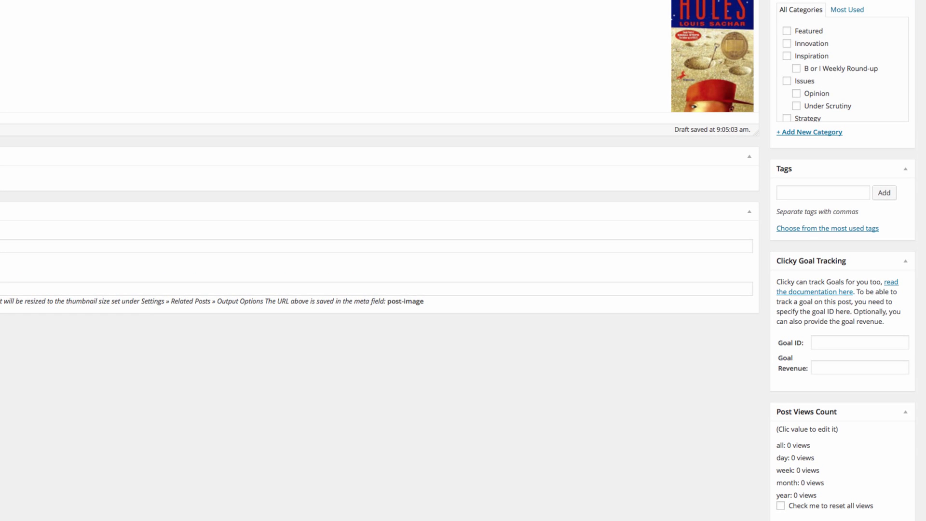
pyautogui.scroll(4, 317, 159)
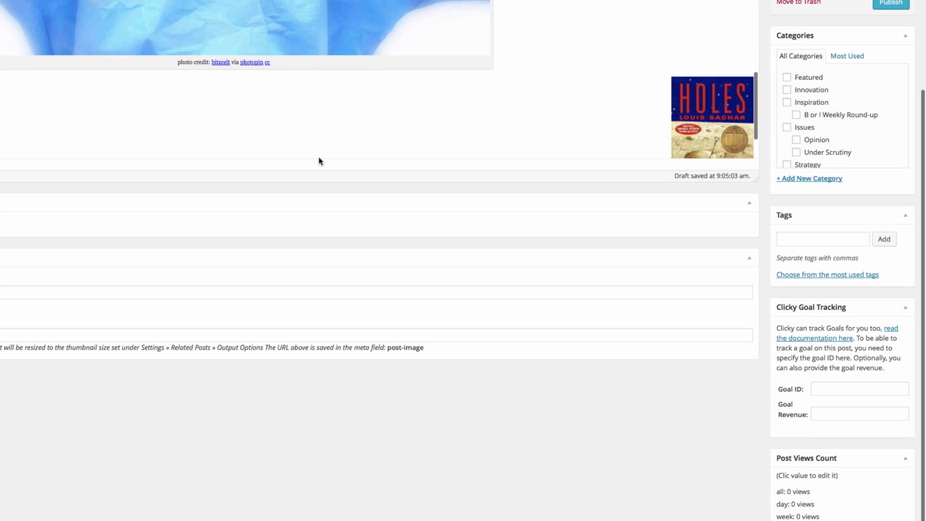
pyautogui.scroll(6, 320, 158)
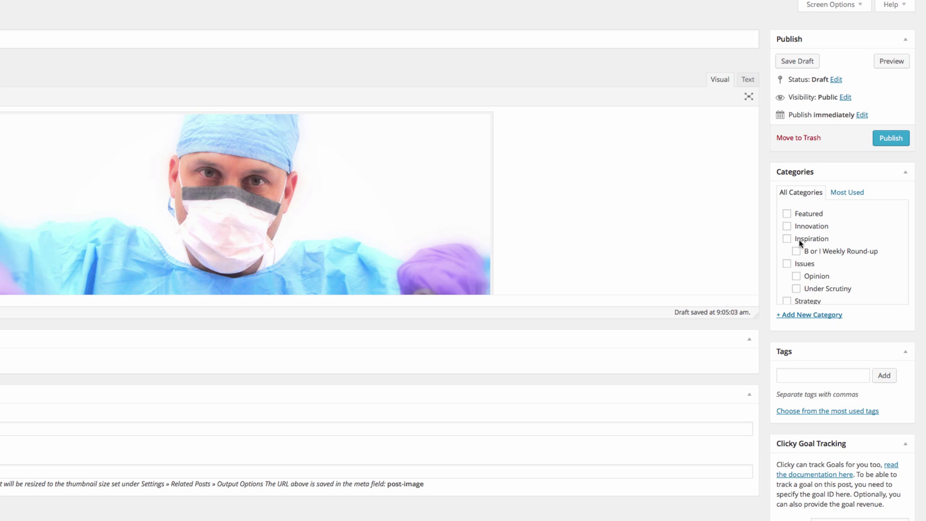
pyautogui.scroll(-10, 817, 244)
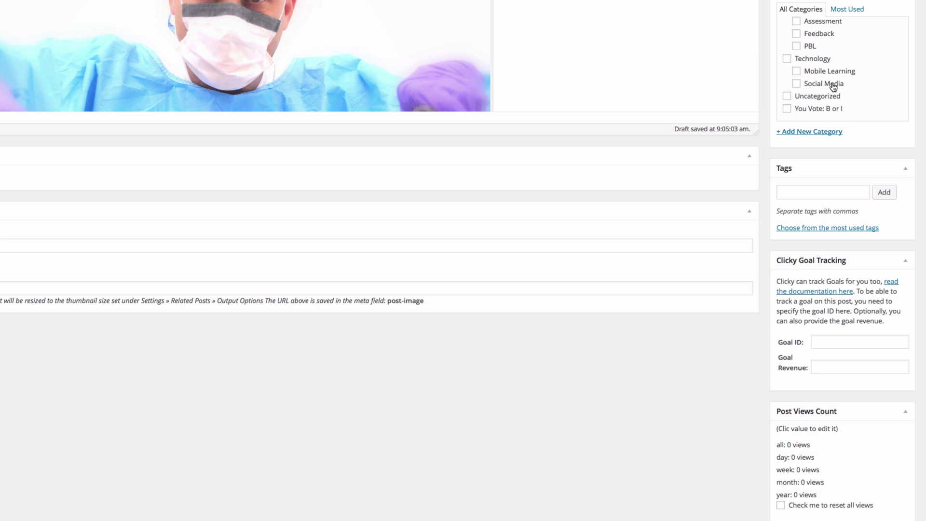
pyautogui.scroll(2, 816, 89)
pyautogui.scroll(1, 815, 88)
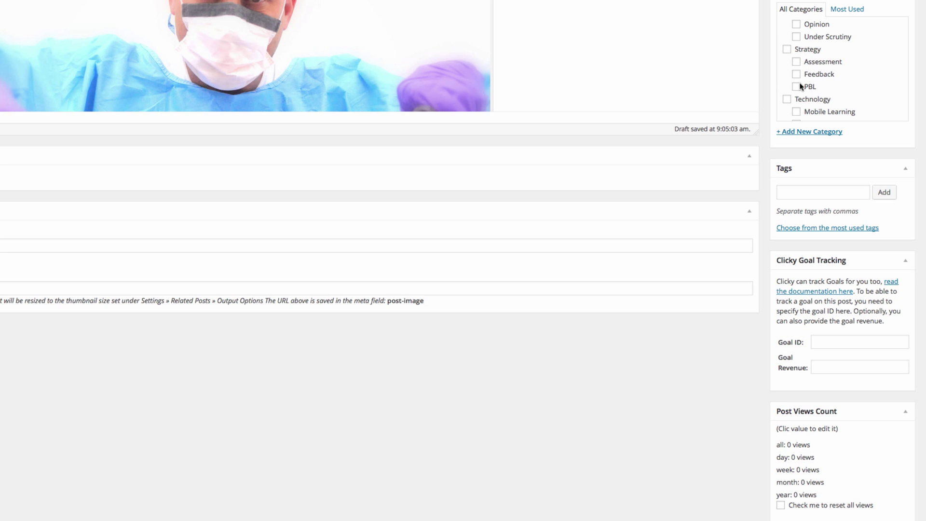
pyautogui.scroll(3, 704, 66)
pyautogui.scroll(2, 704, 65)
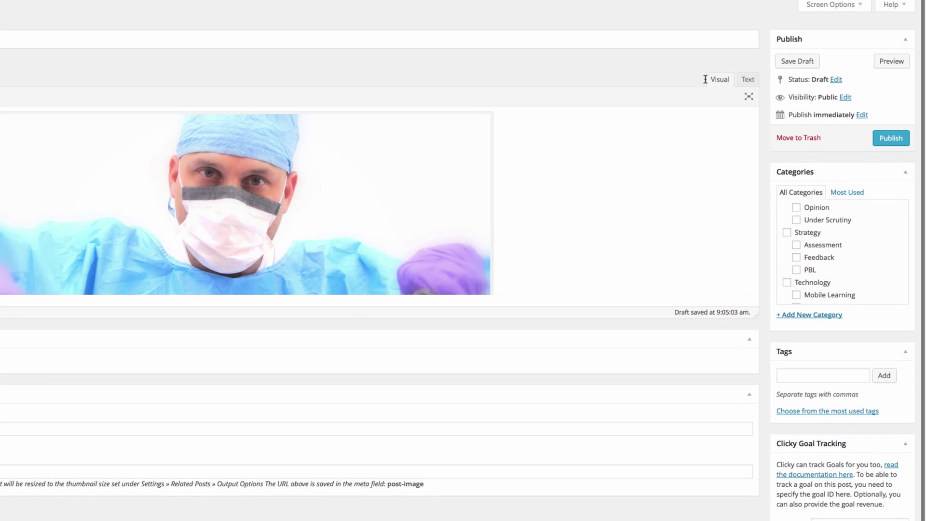
# Add the tag "grades" to the post.
pyautogui.click(829, 377)
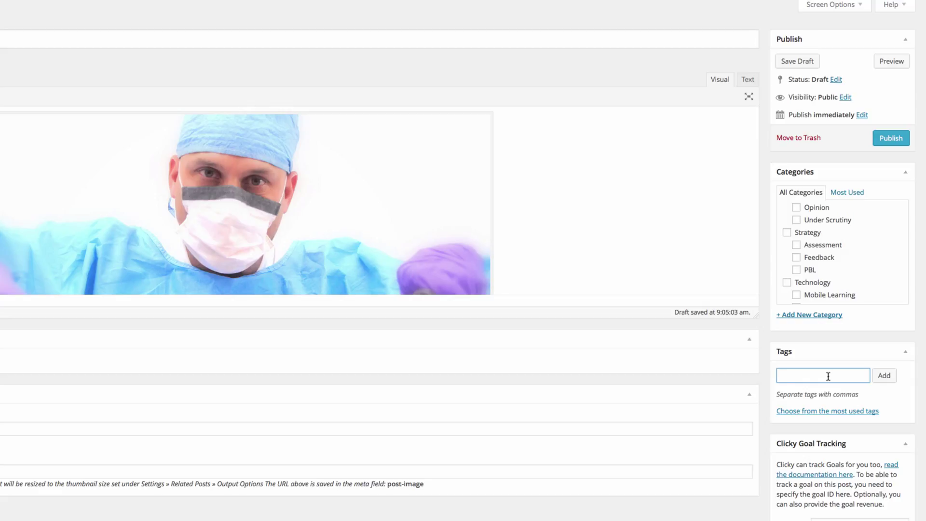
pyautogui.write('grades')
pyautogui.click(884, 375)
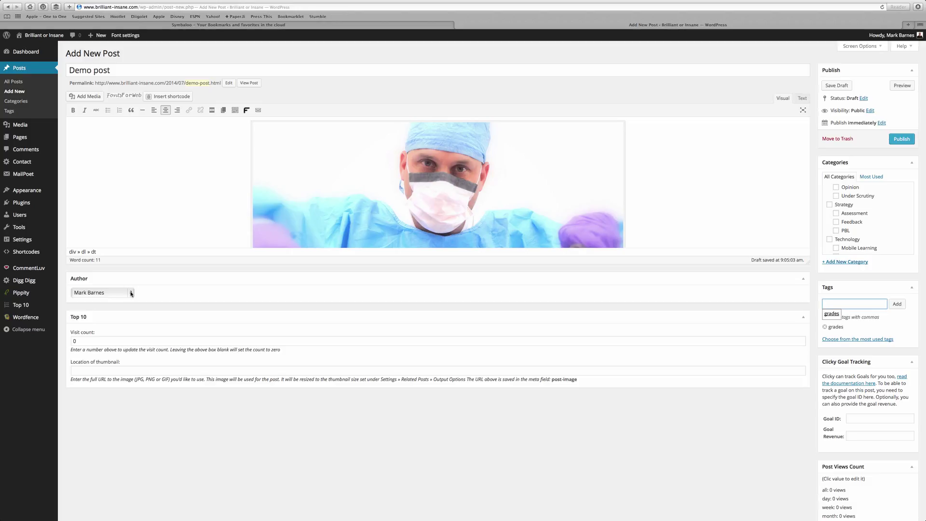
# Examine the author choices for the post and look over its content and featured image.
pyautogui.click(131, 293)
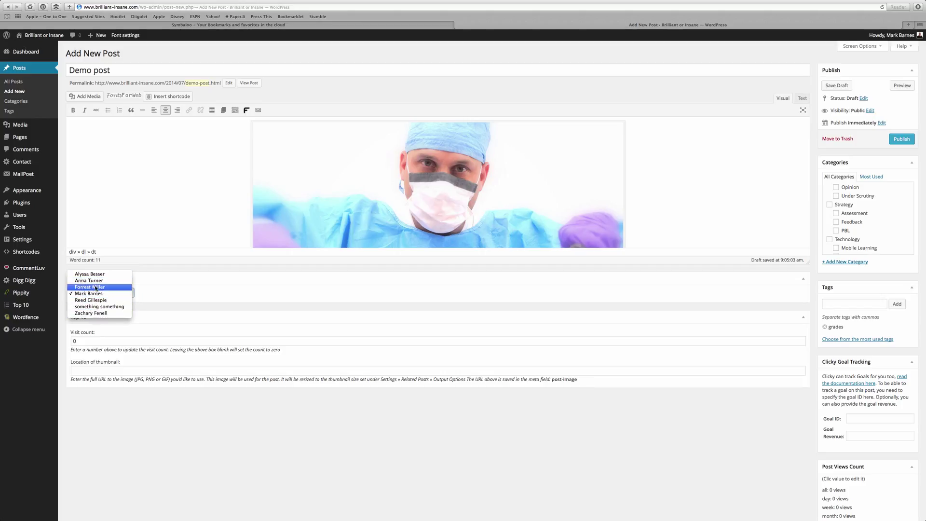
pyautogui.click(195, 259)
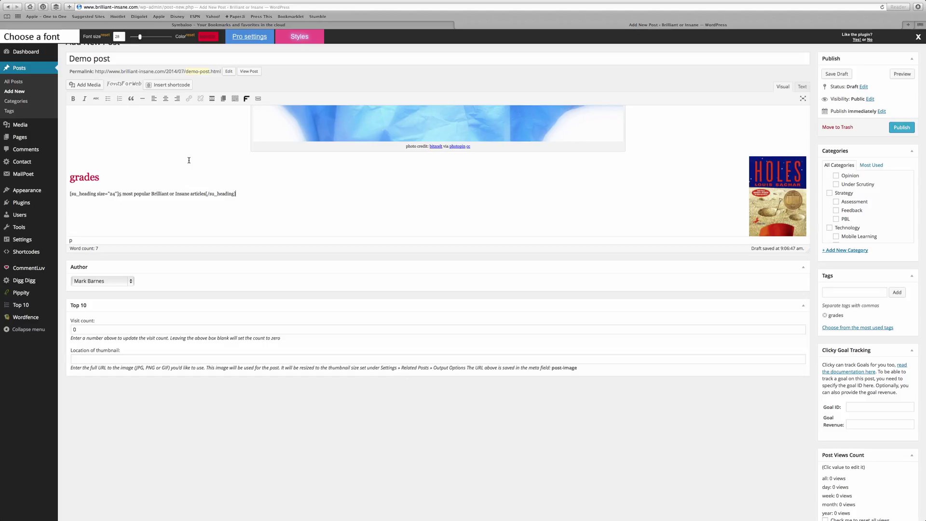
pyautogui.scroll(5, 189, 159)
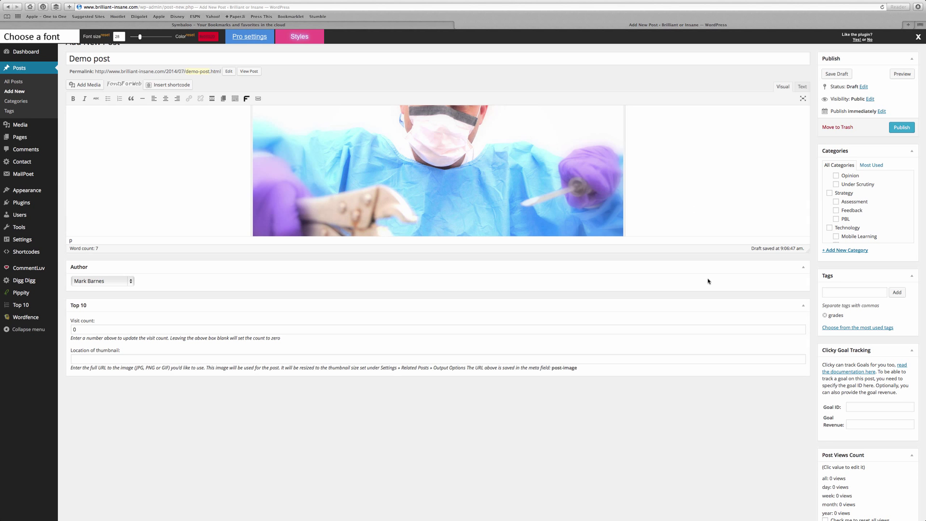
pyautogui.scroll(-3, 707, 280)
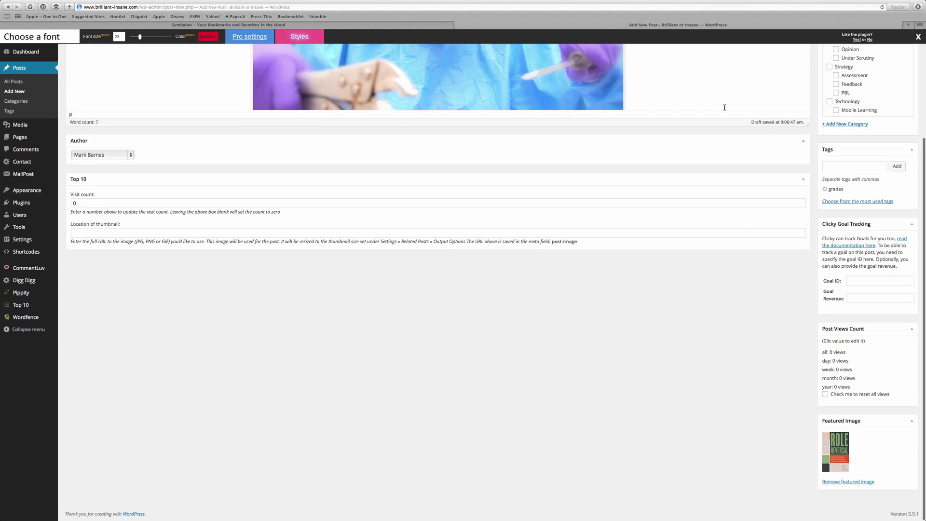
pyautogui.scroll(3, 413, 162)
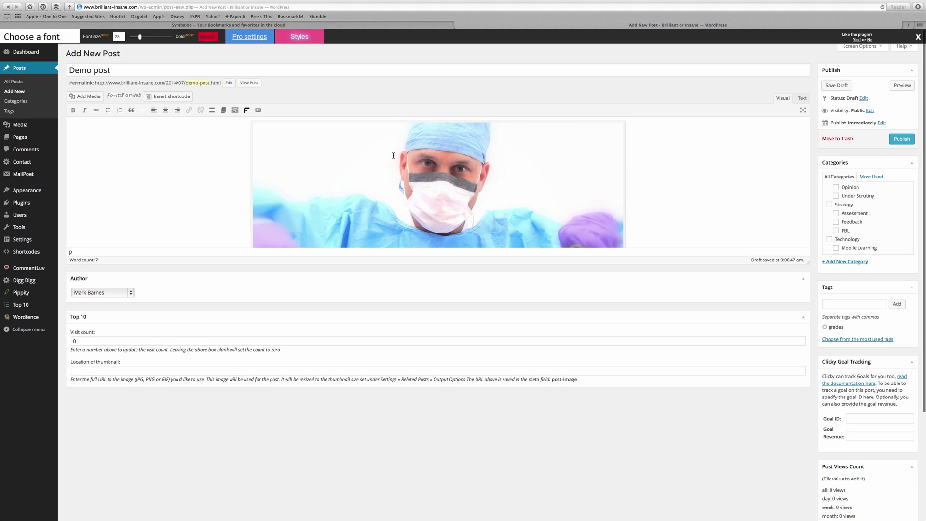